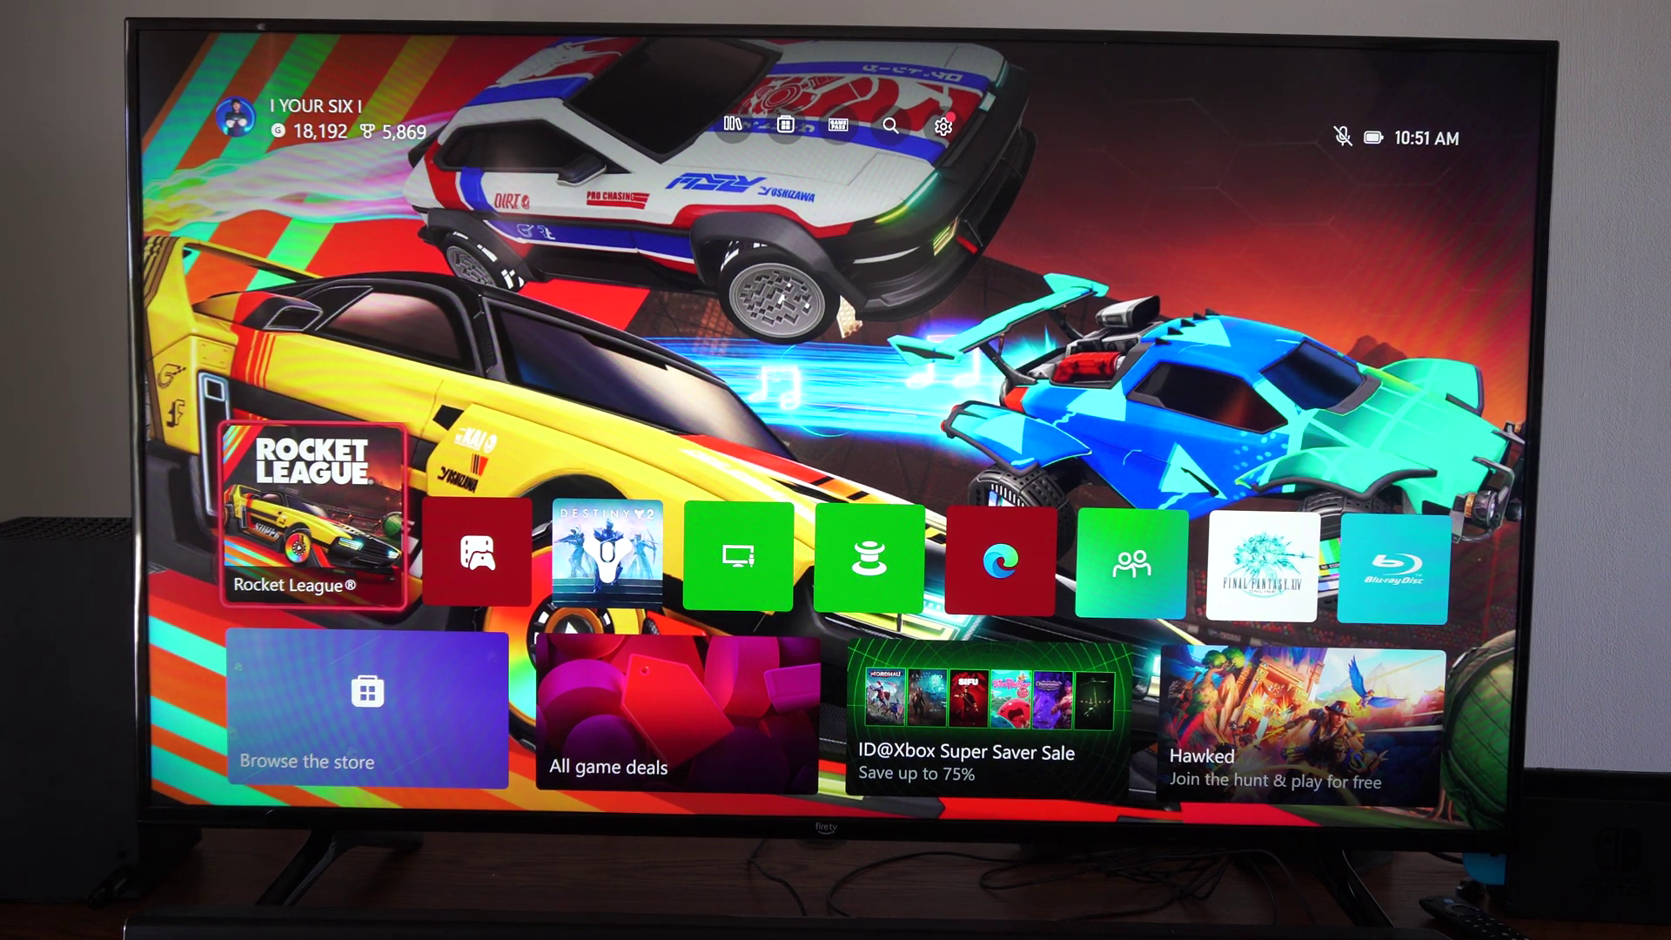
Open Settings and go to General > Network settings, showing NAT type Moderate and UPnP unsuccessful
{"action": "key", "text": "Up"}
{"action": "key", "text": "Right"}
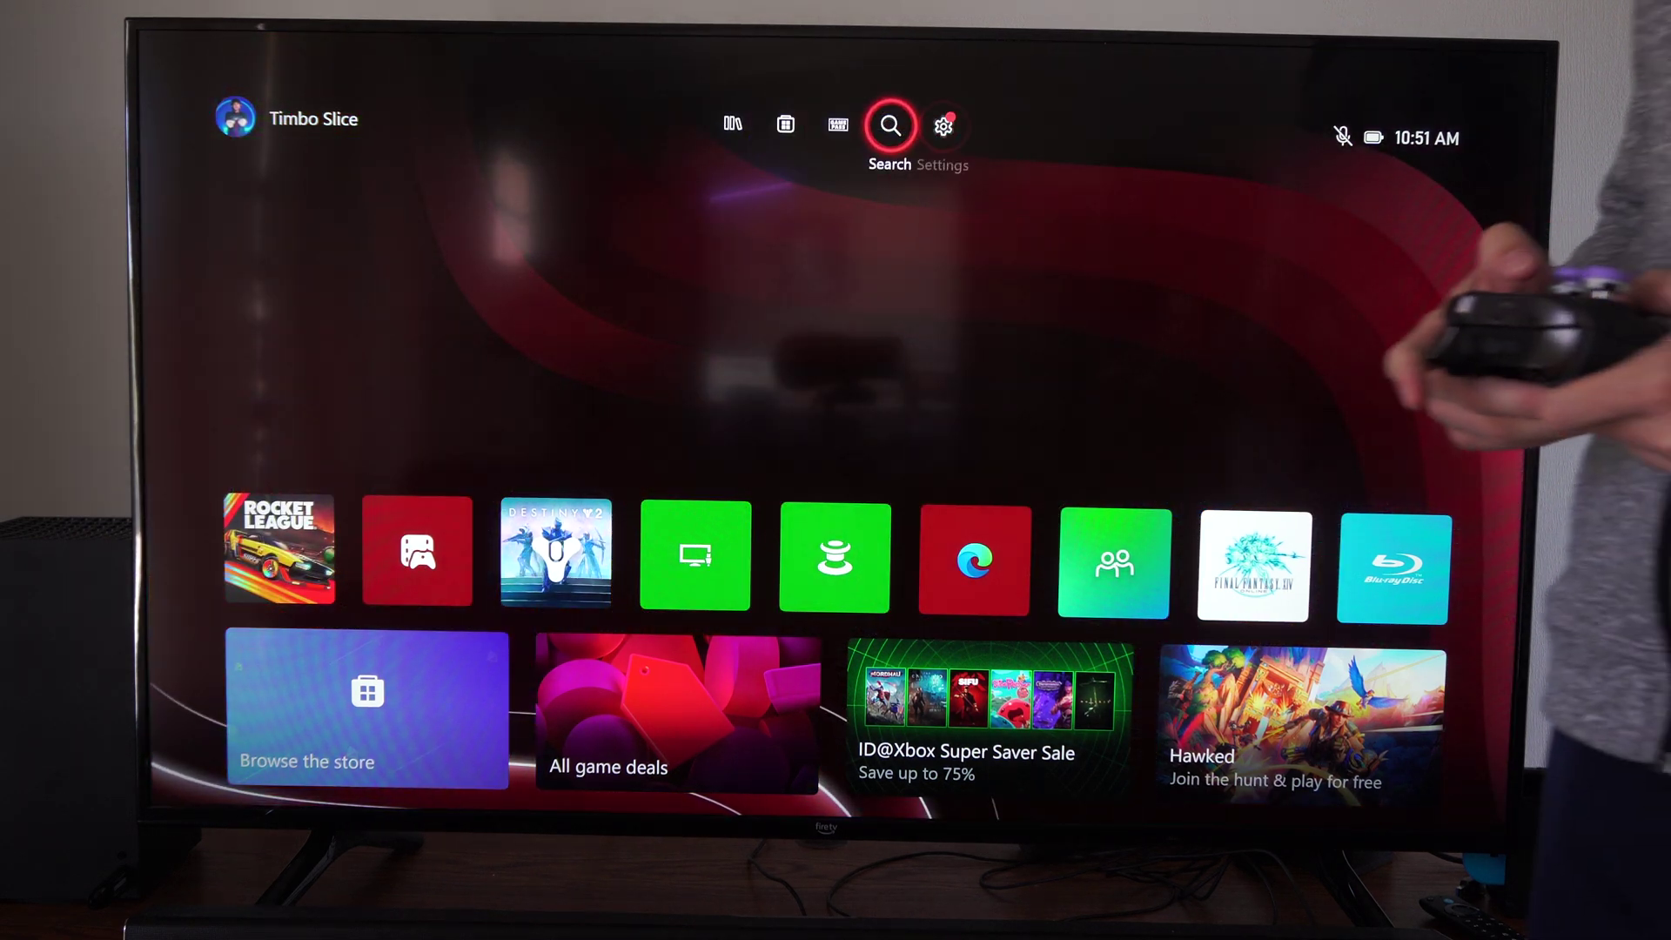
{"action": "key", "text": "Return"}
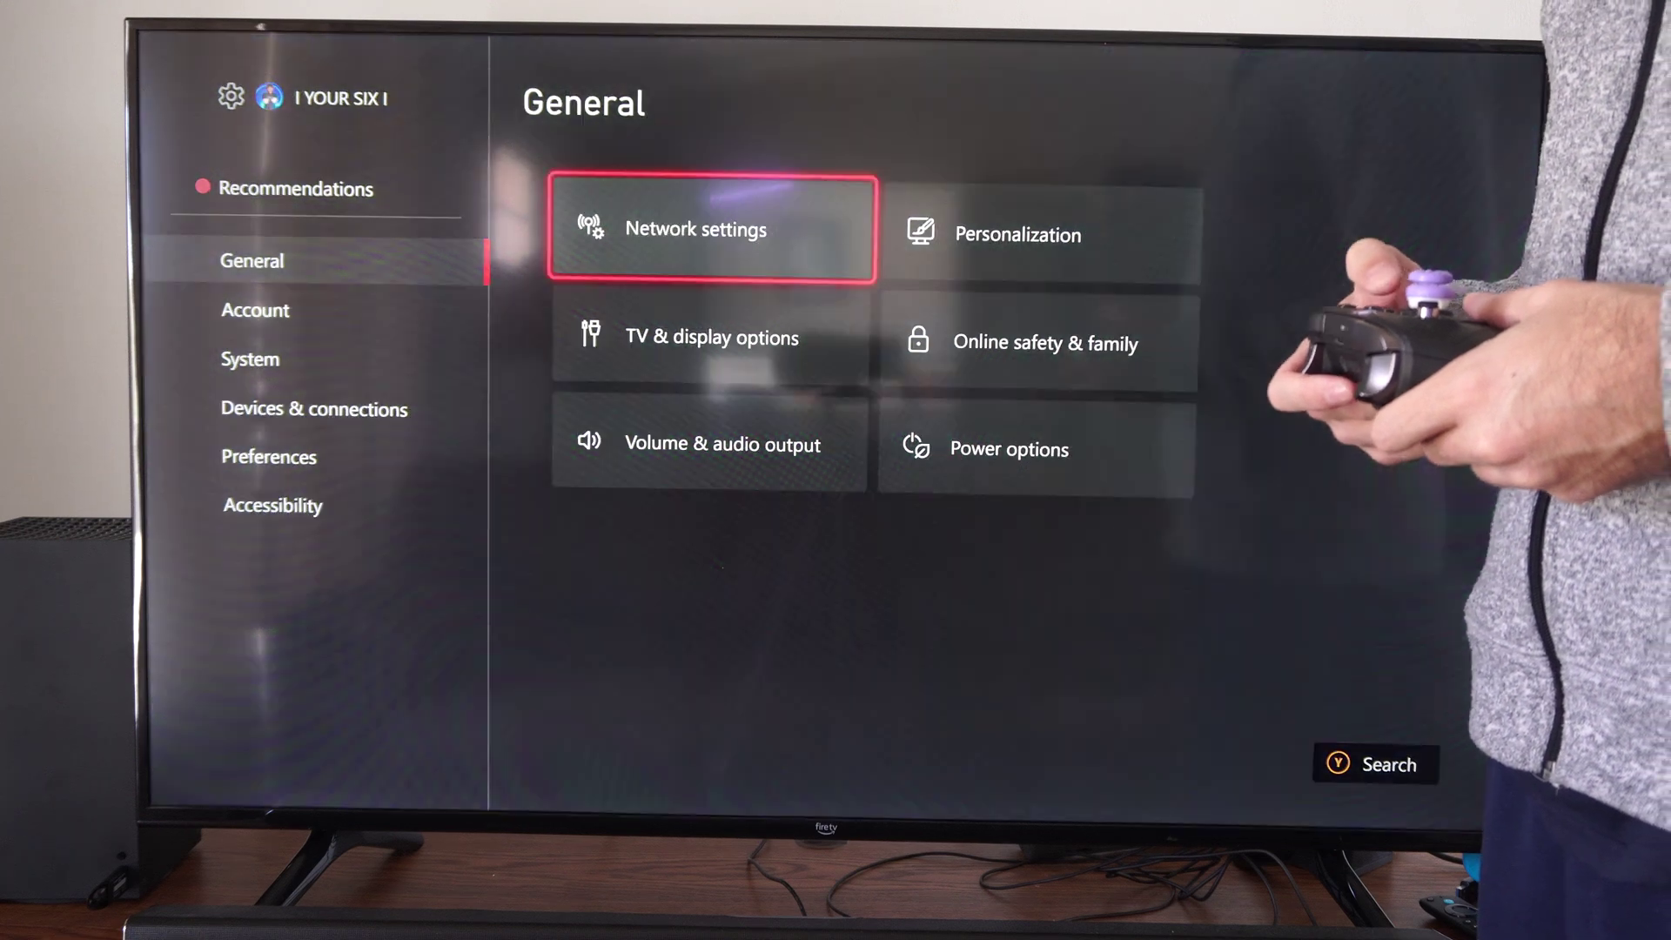
{"action": "key", "text": "Return"}
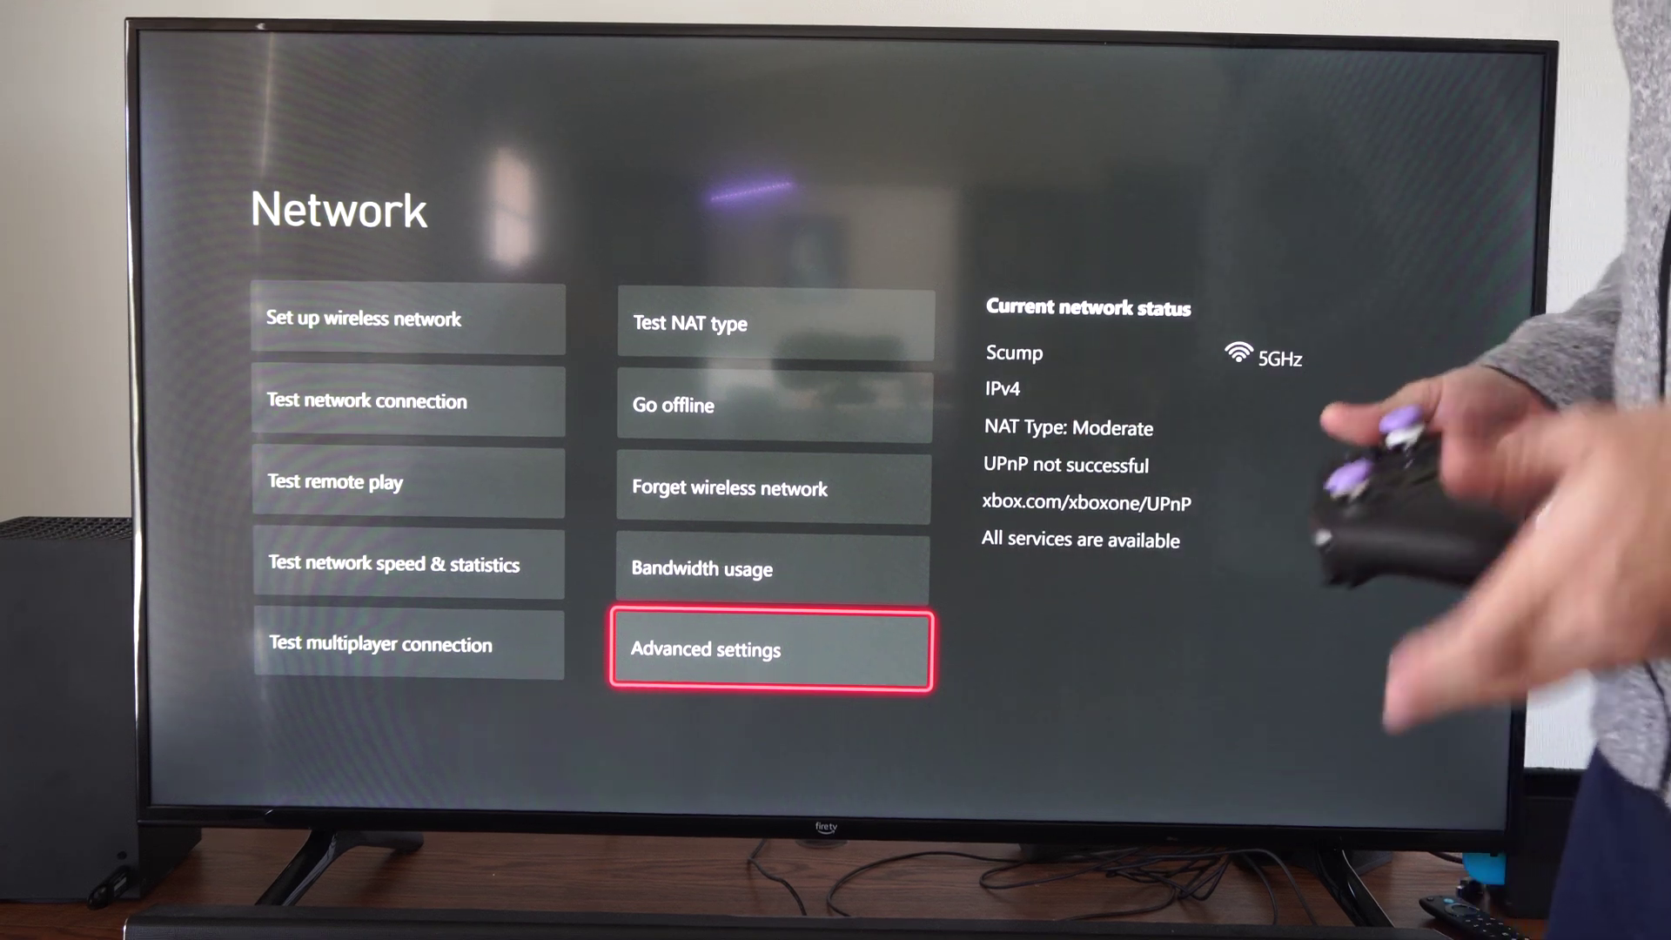
{"action": "key", "text": "Return"}
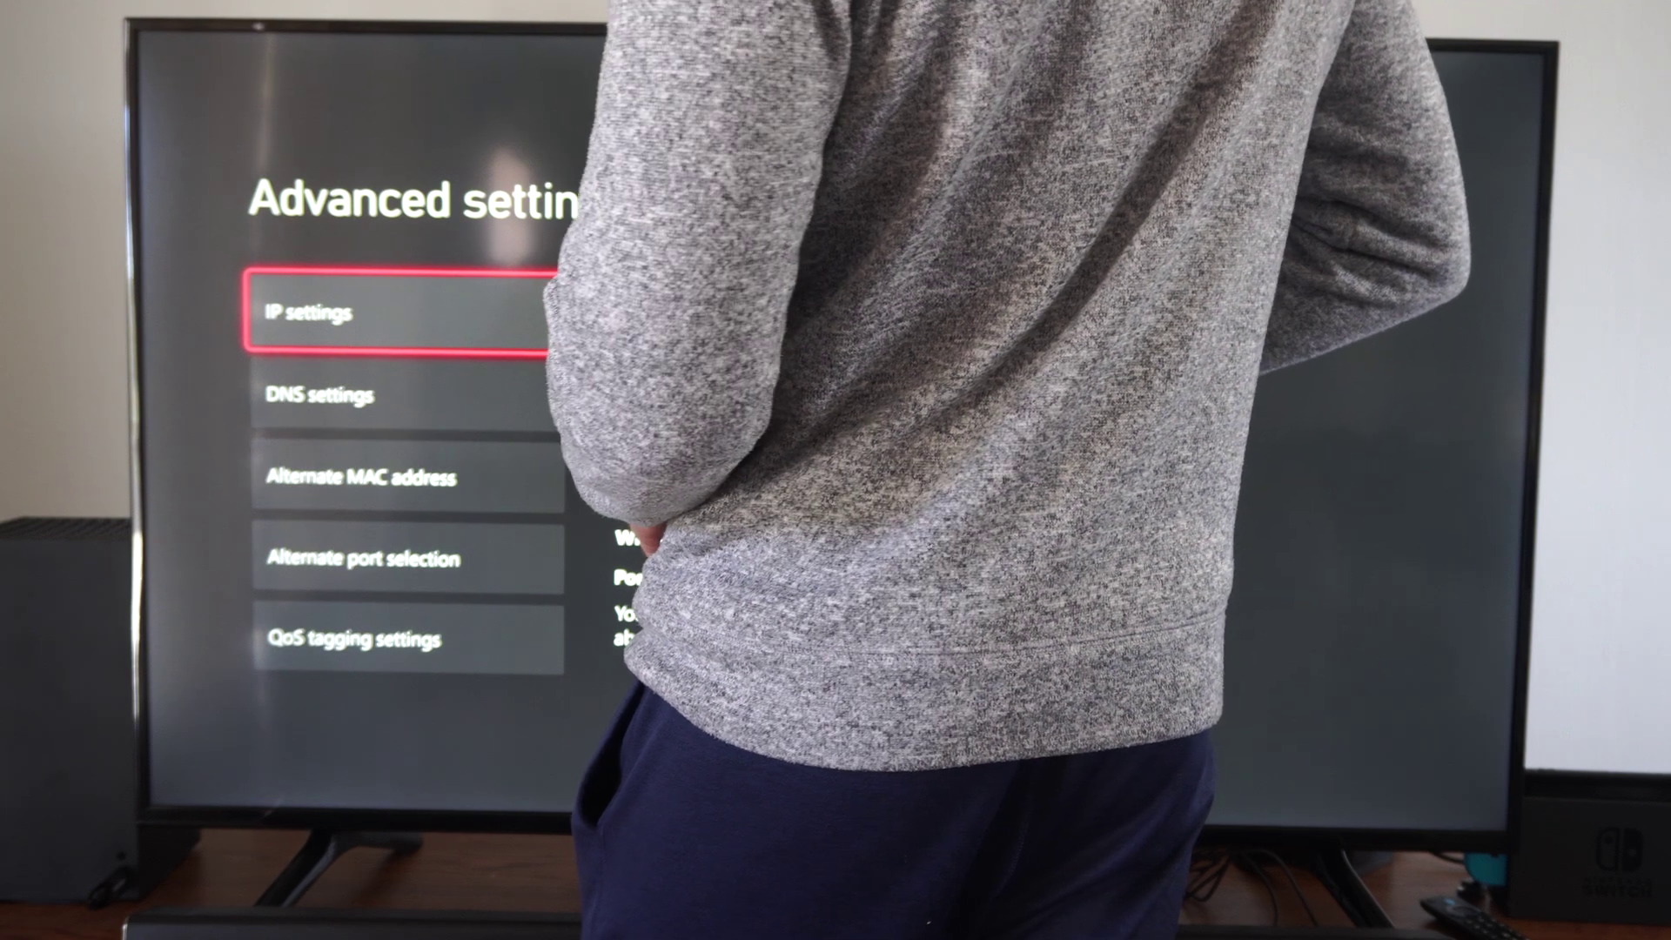
{"action": "key", "text": "Escape"}
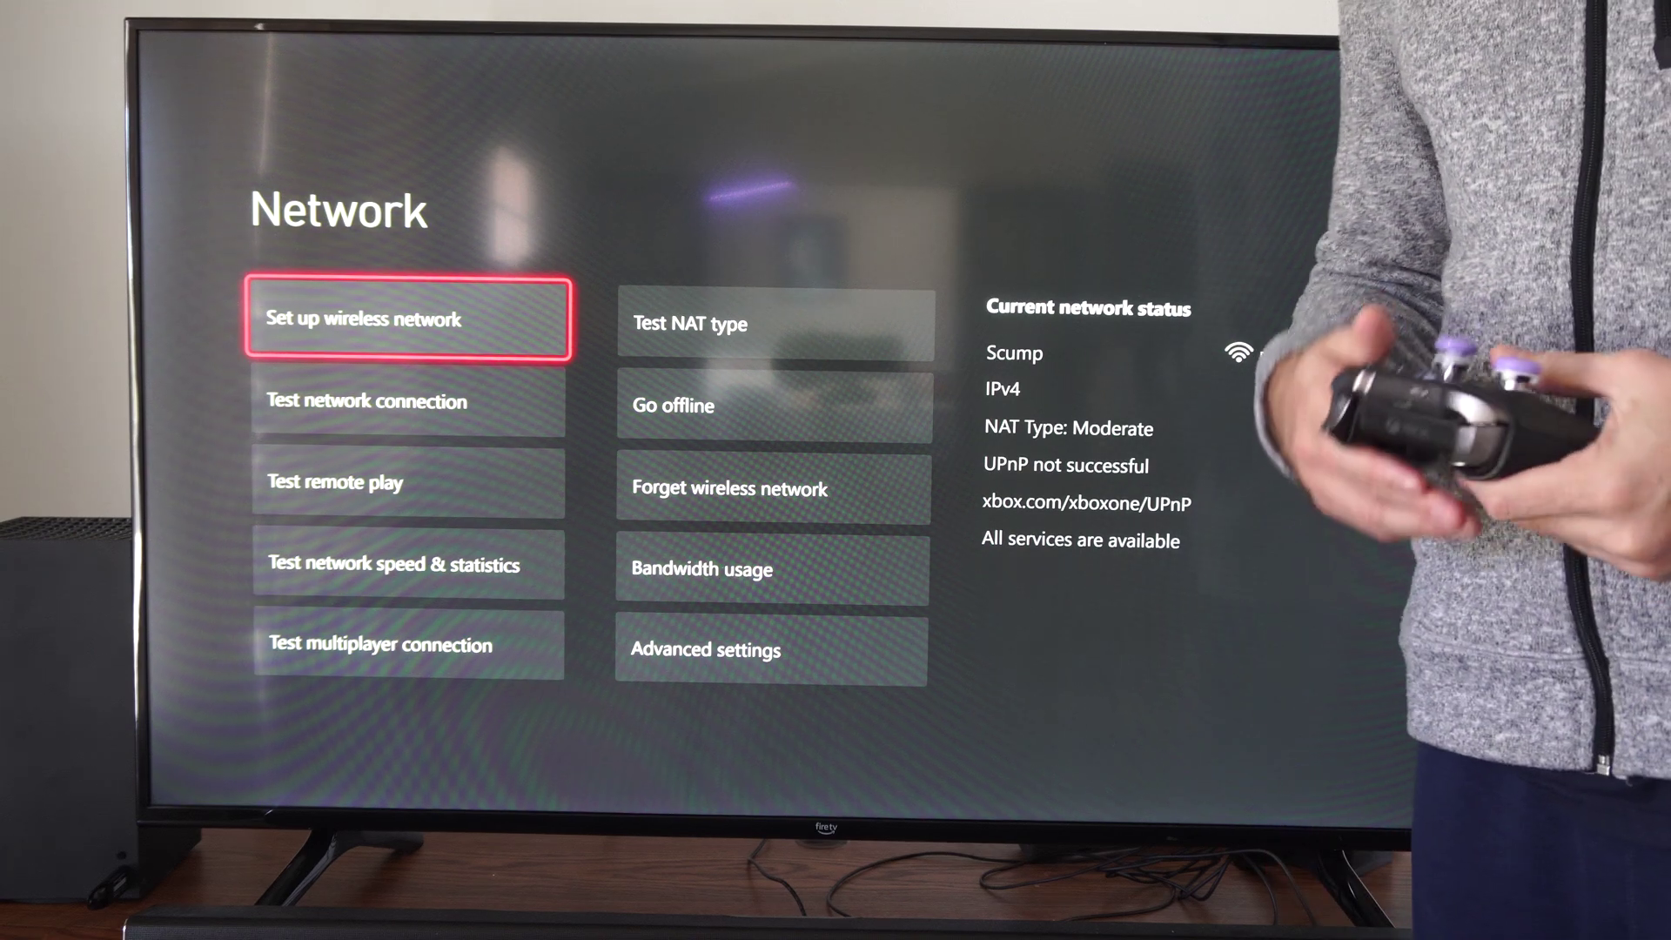
Move the selection through the Network page options toward Advanced settings
{"action": "key", "text": "Right"}
{"action": "key", "text": "Down"}
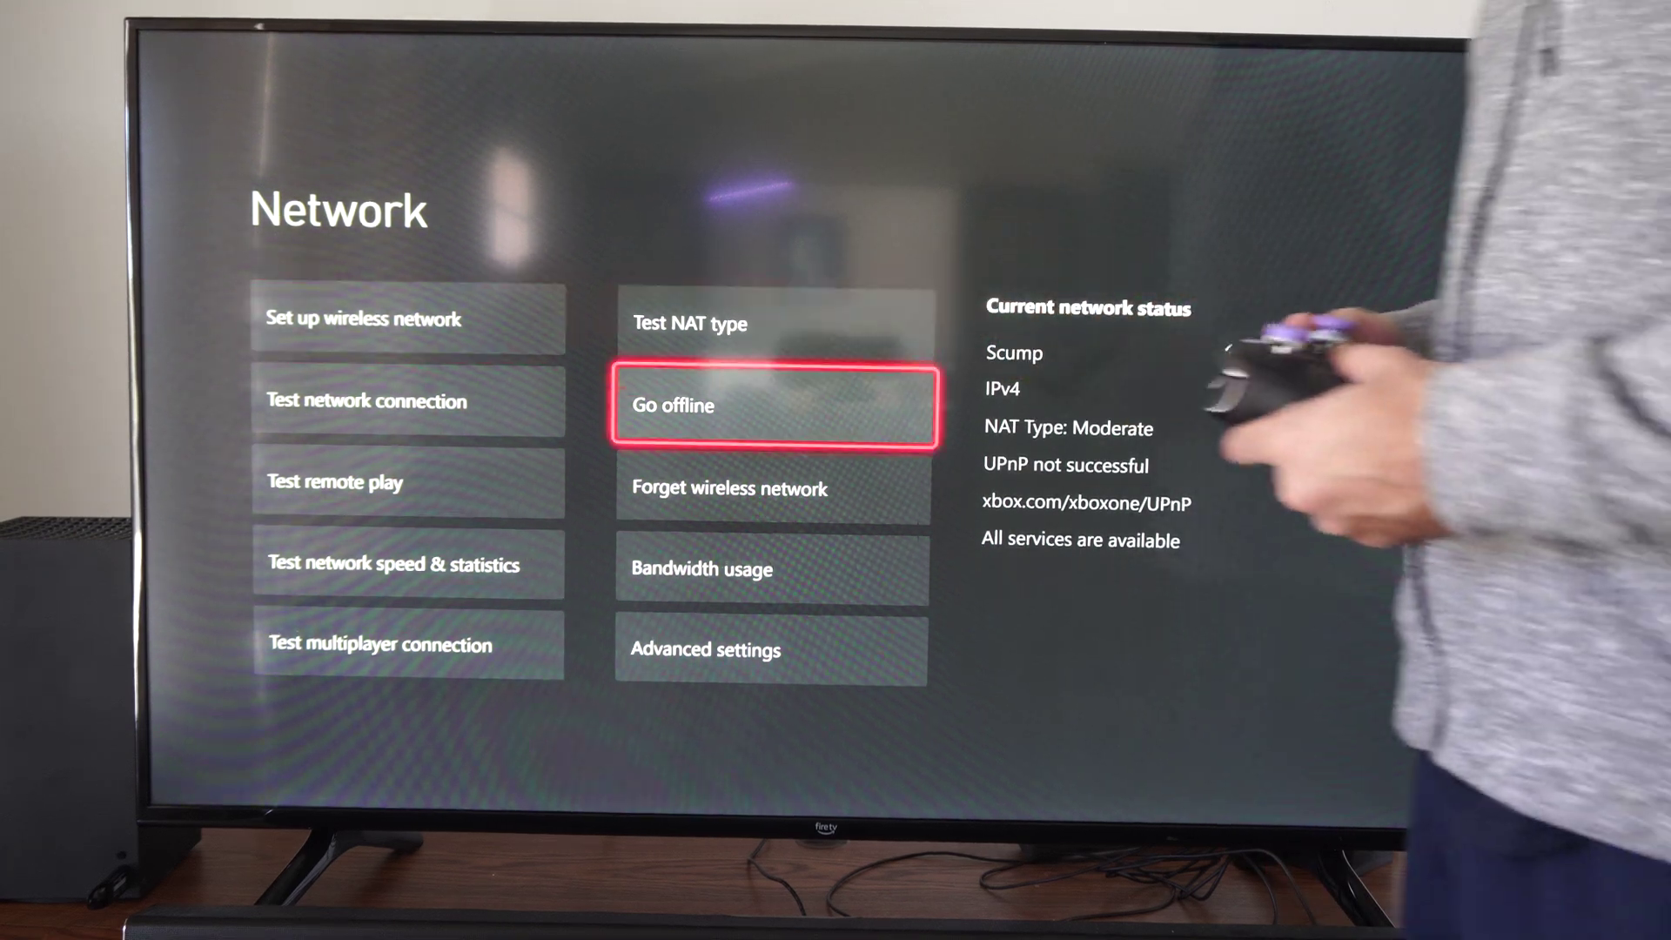